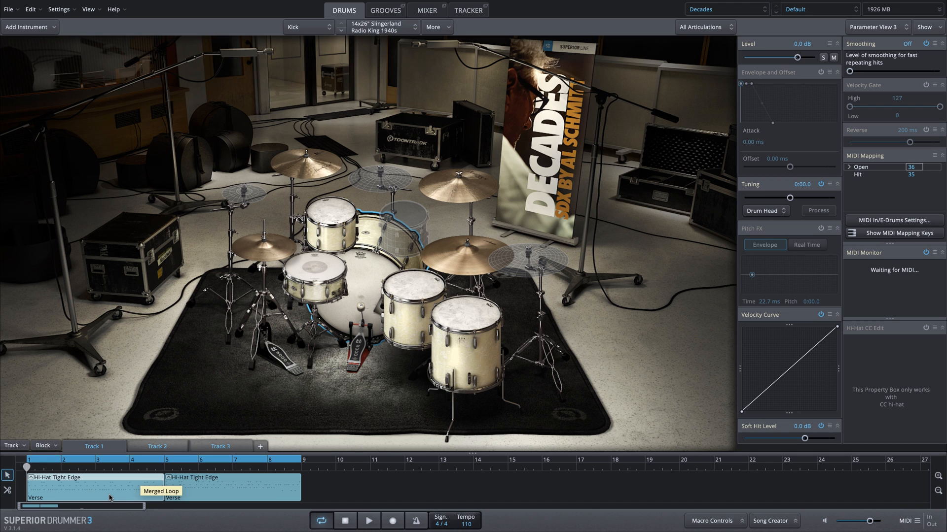
# - Open the first Hi-Hat Tight Edge block in Edit Play Style, shorten the loop range to end at bar 5, and audition it
pyautogui.click(31, 478)
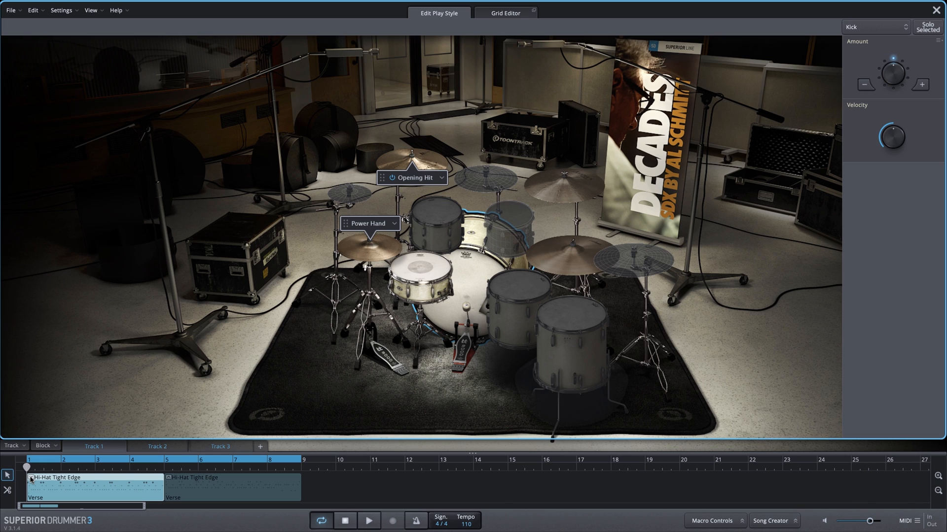
pyautogui.moveTo(301, 460); pyautogui.dragTo(165, 460)
pyautogui.press('space')
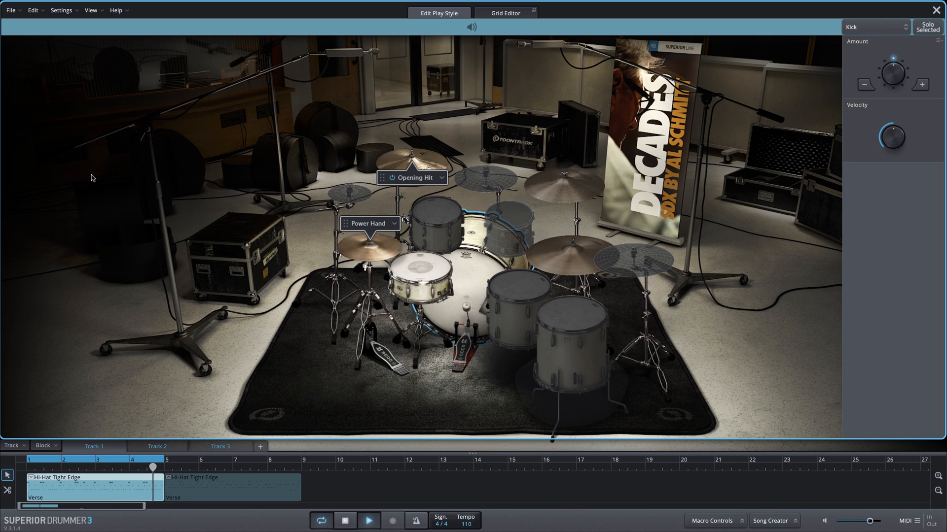
pyautogui.press('space')
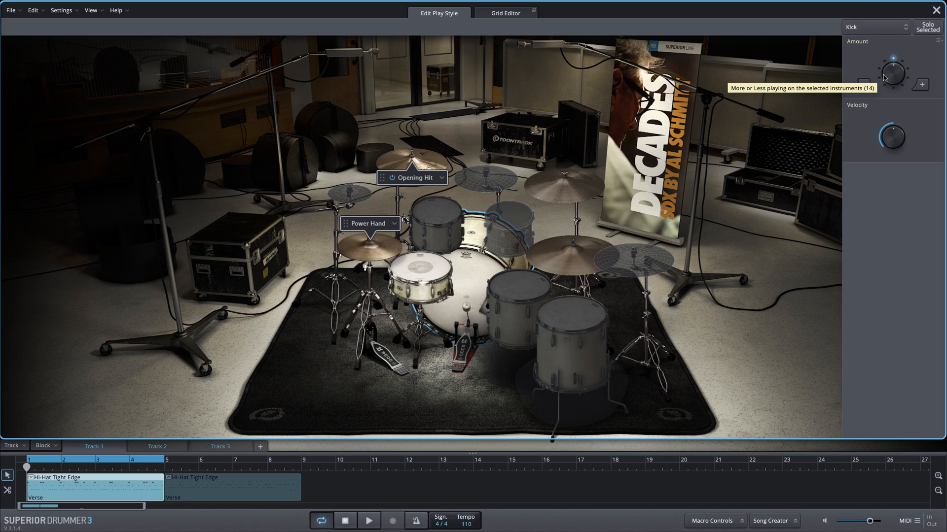
# - Raise the kick's Amount in stages while the loop plays to hear a busier kick pattern
pyautogui.click(369, 521)
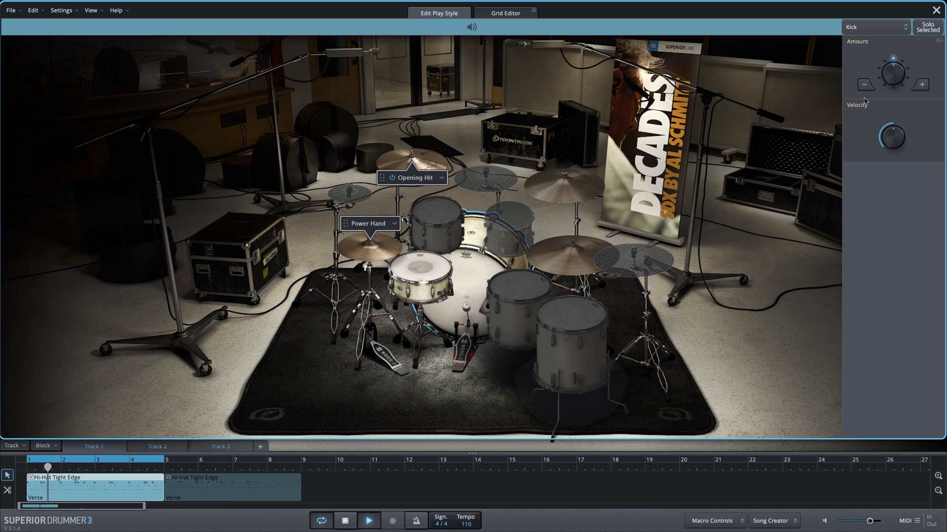
pyautogui.click(920, 86)
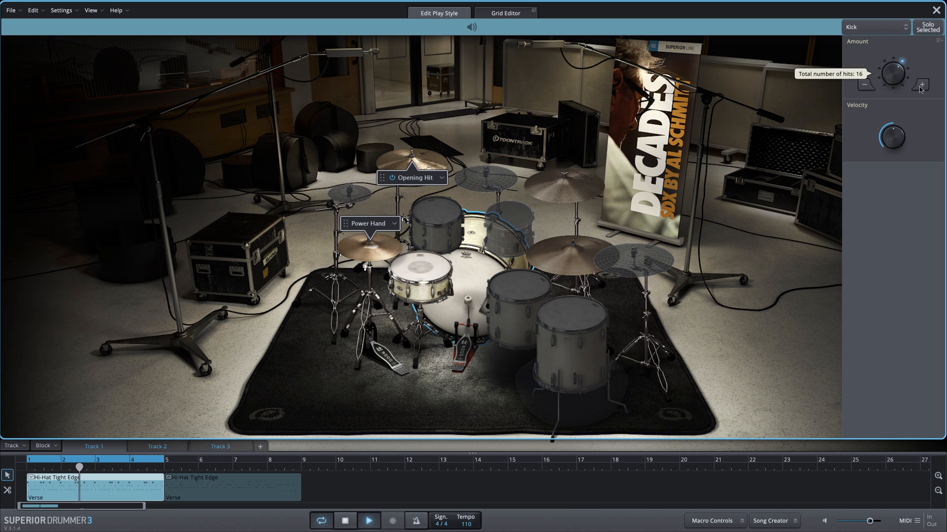
pyautogui.click(920, 86)
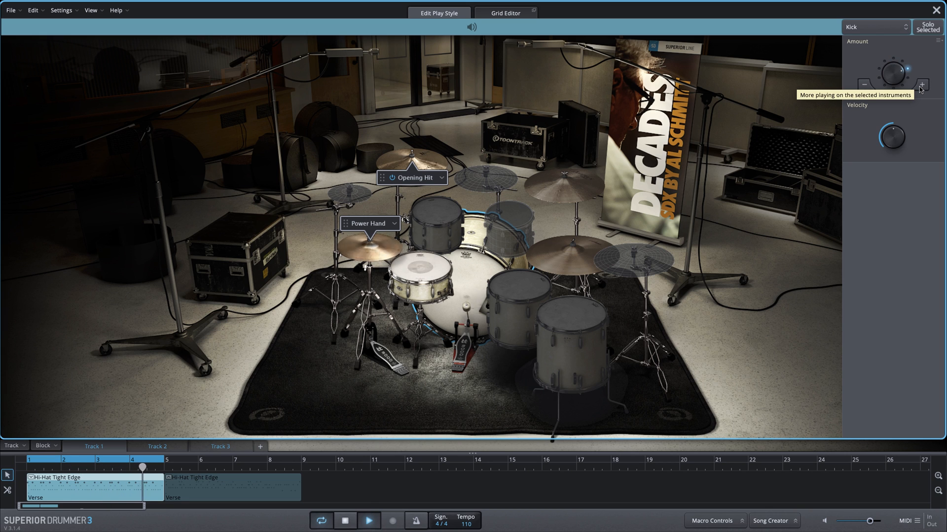
pyautogui.click(920, 87)
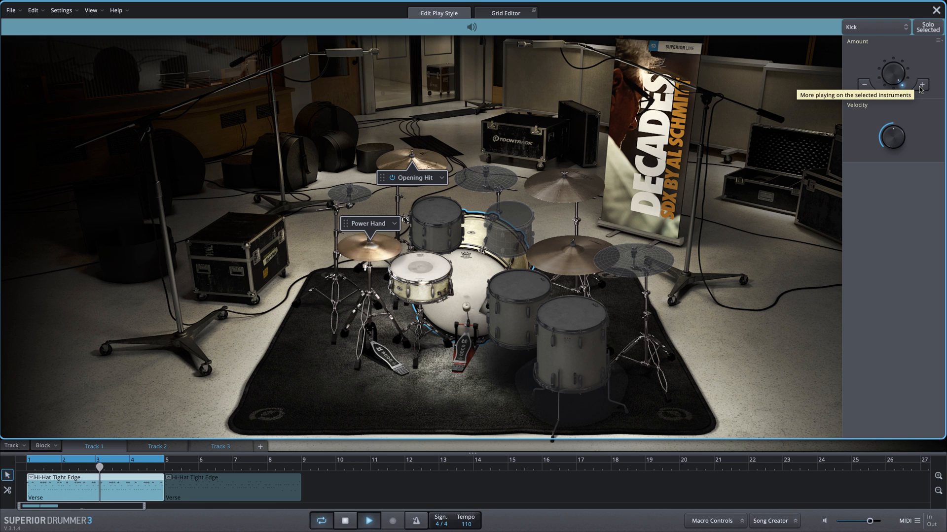
# - Lower the kick's Amount to 4 hits during playback and restore it to the original 14 hits
pyautogui.click(865, 85)
pyautogui.click(864, 85)
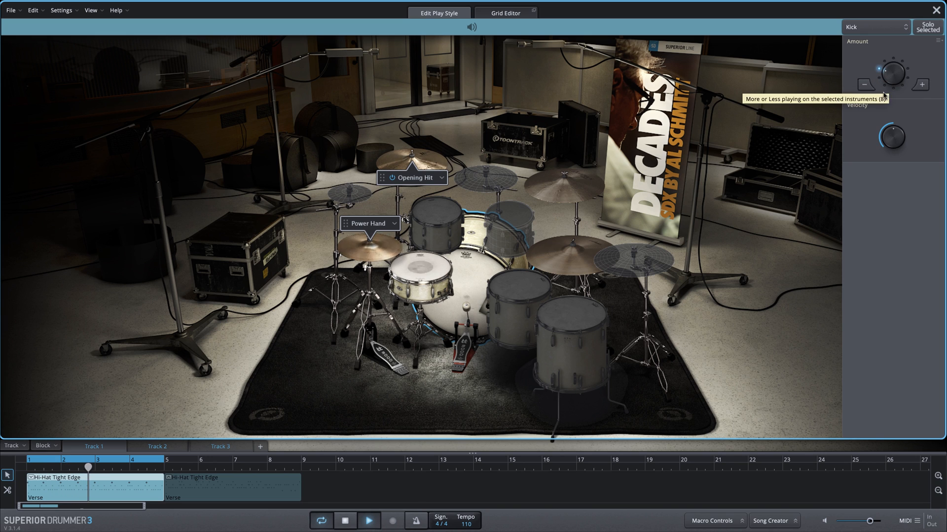
pyautogui.click(865, 87)
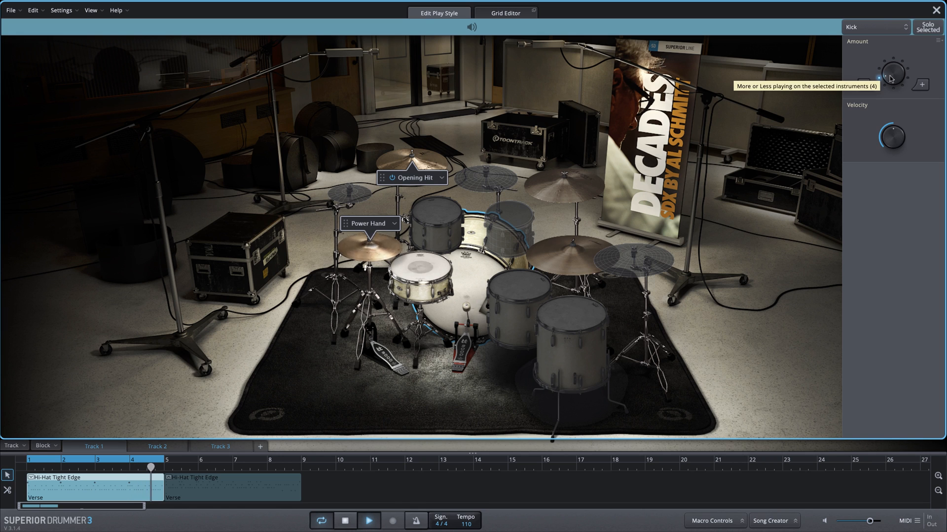
pyautogui.click(917, 87)
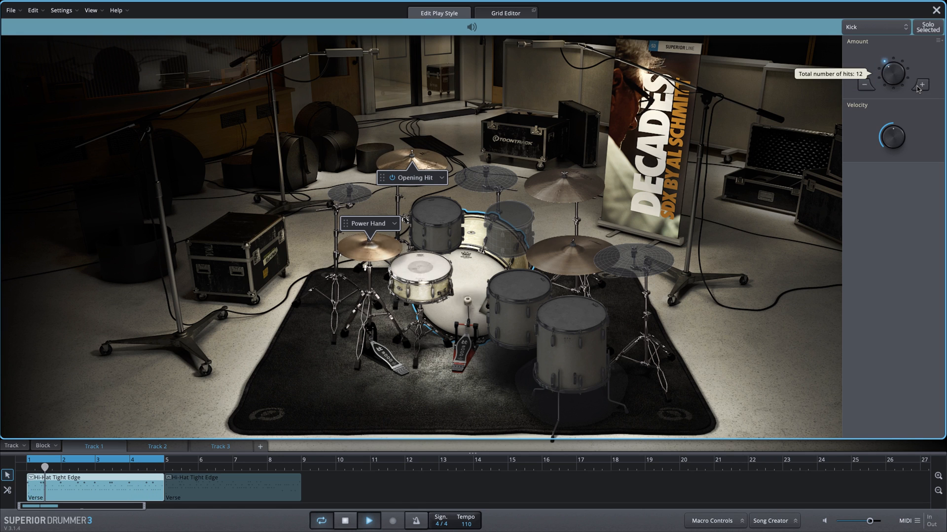
pyautogui.click(918, 89)
pyautogui.press('space')
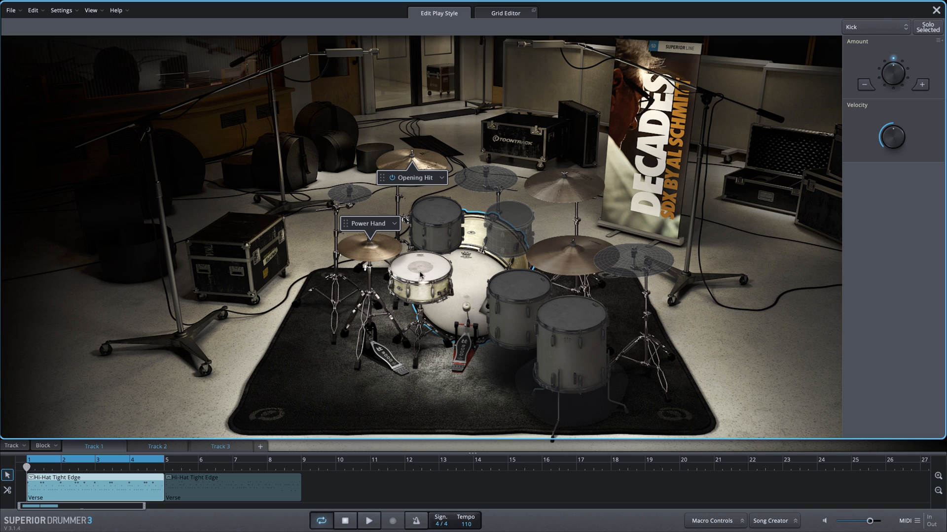
# - Select the hi-hat and raise its Amount in stages past 60 hits while the loop plays
pyautogui.click(370, 247)
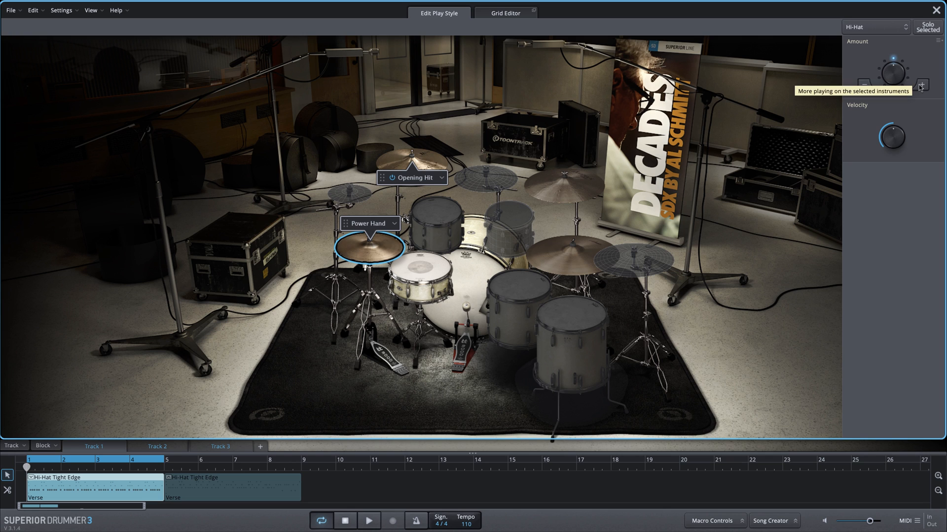
pyautogui.press('space')
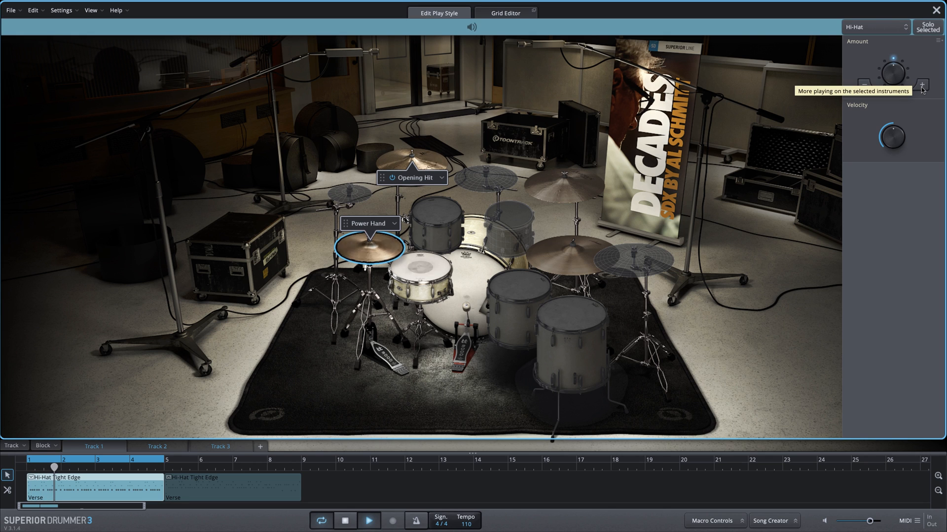
pyautogui.click(922, 85)
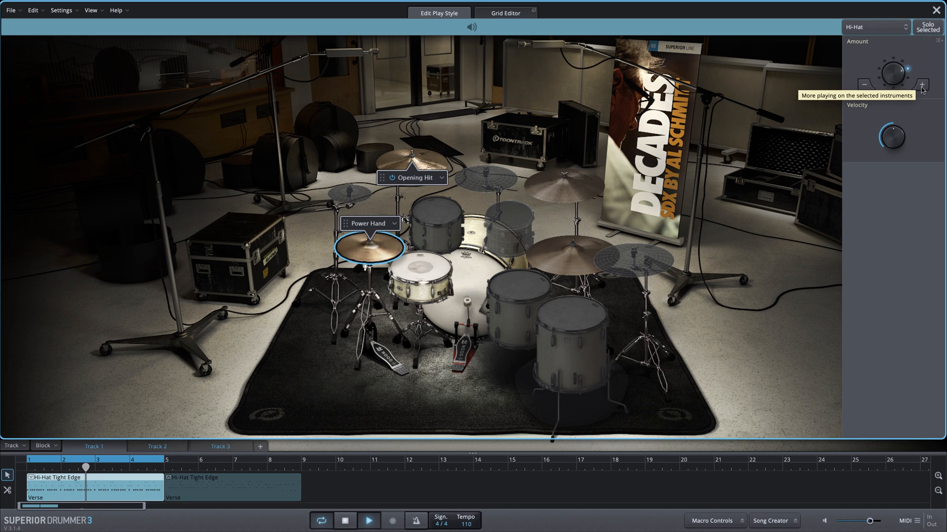
pyautogui.click(922, 86)
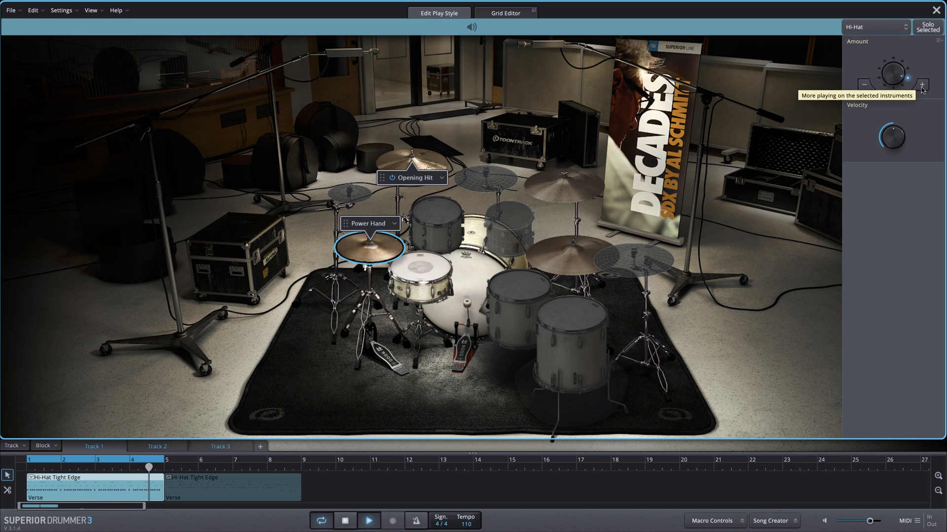
pyautogui.click(922, 86)
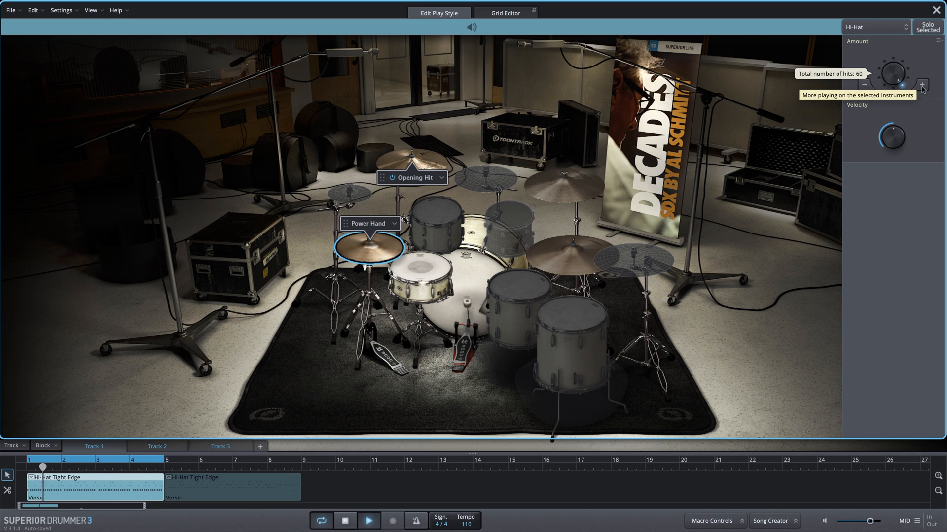
pyautogui.click(922, 86)
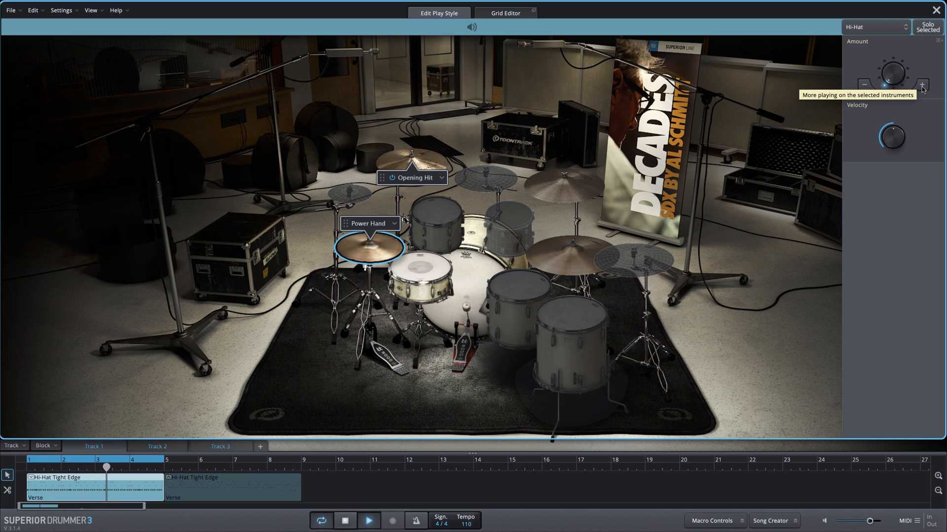
pyautogui.click(922, 87)
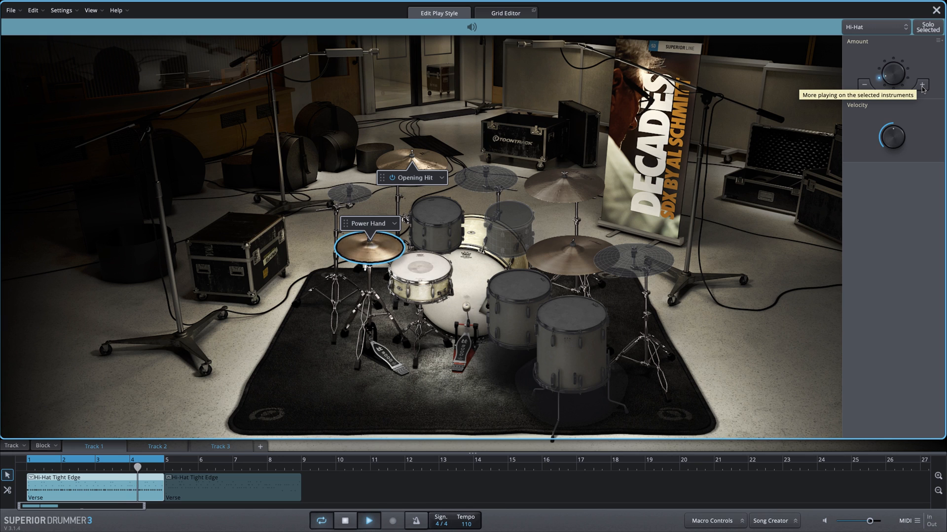
# - Compare slightly lower and higher hi-hat Amount levels in playback, ending on a busier pattern
pyautogui.click(867, 87)
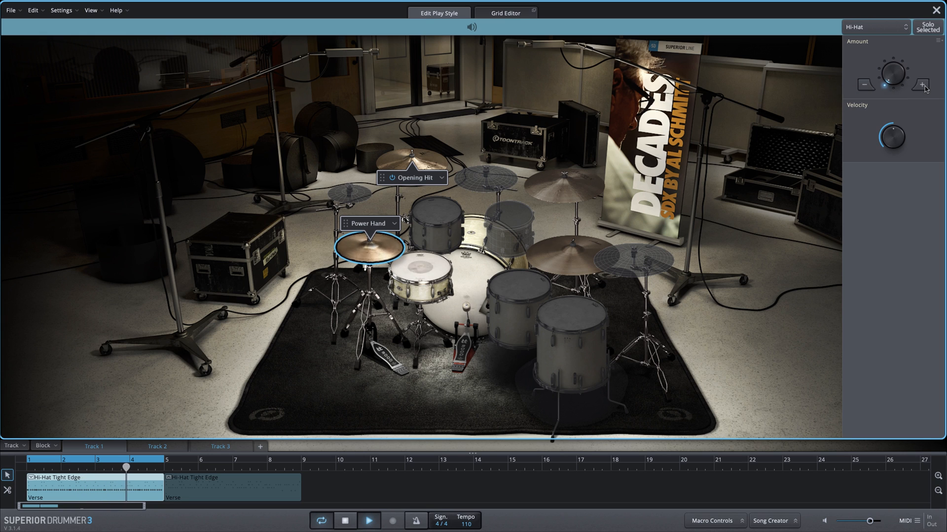
pyautogui.click(868, 88)
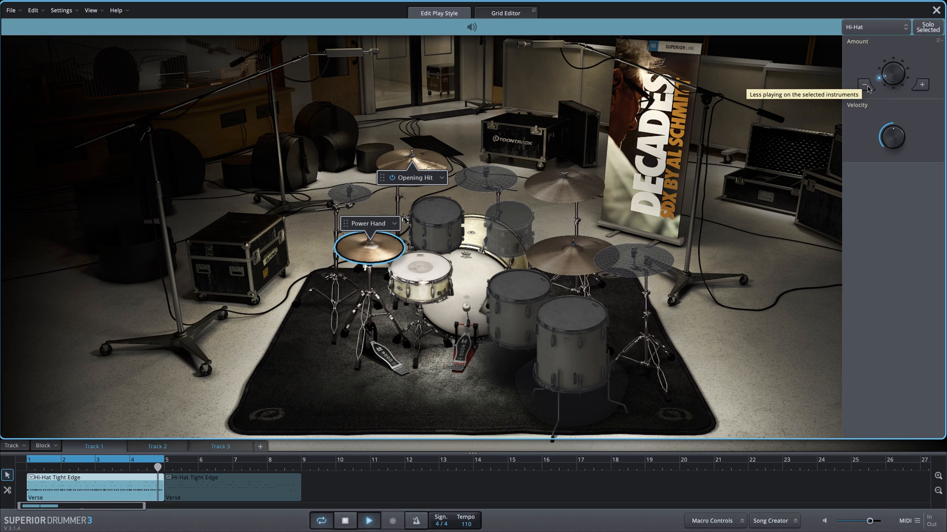
pyautogui.press('space')
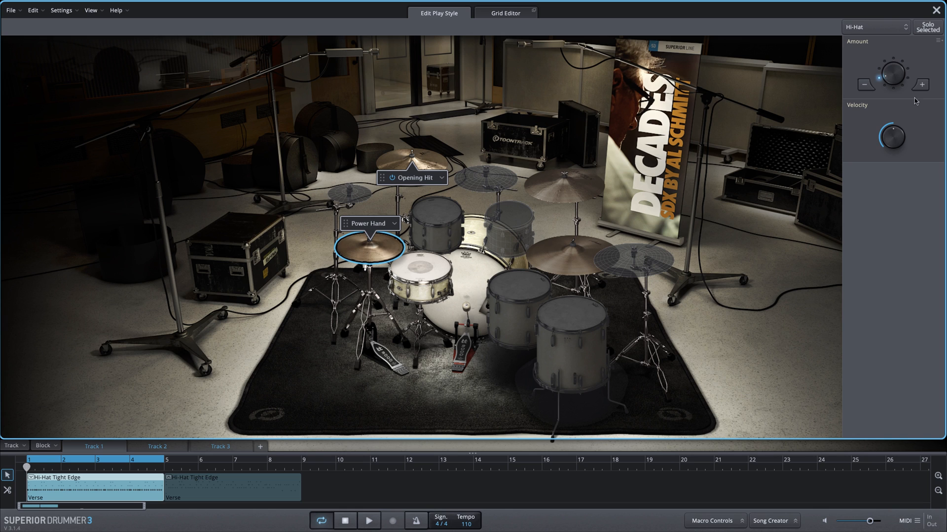
pyautogui.press('space')
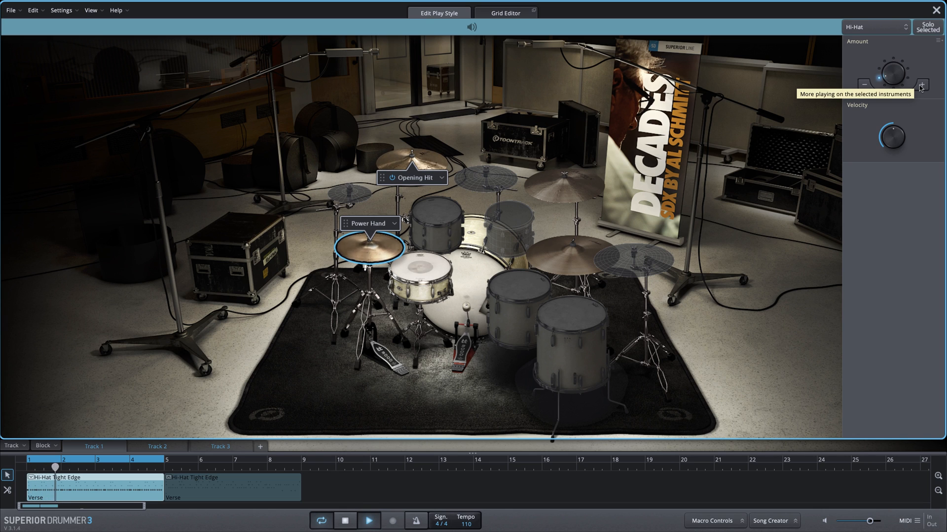
pyautogui.click(920, 88)
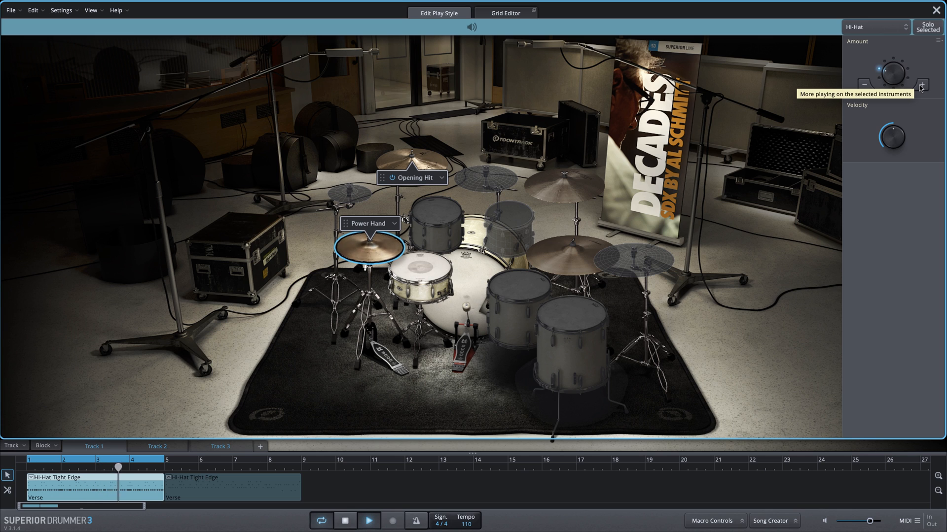
pyautogui.click(920, 87)
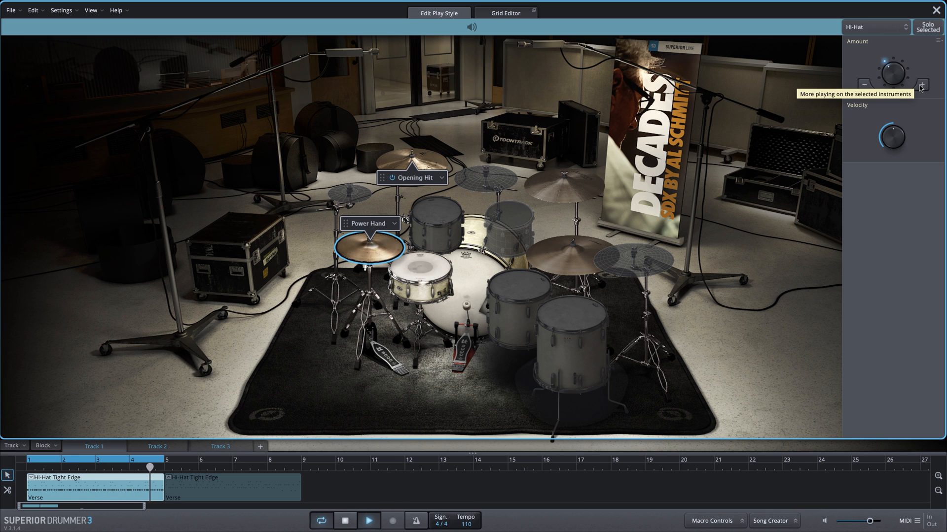
# - Stop playback and lower the song tempo to 93
pyautogui.click(345, 521)
pyautogui.click(465, 521)
pyautogui.moveTo(477, 509); pyautogui.dragTo(472, 510)
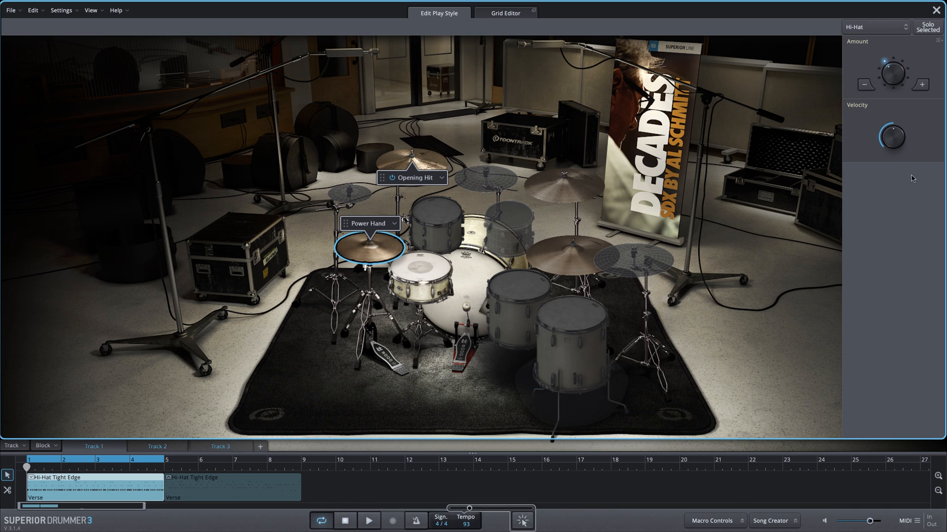
# - Reduce the hi-hat's Amount in stages to below its original level while listening to the loop
pyautogui.press('space')
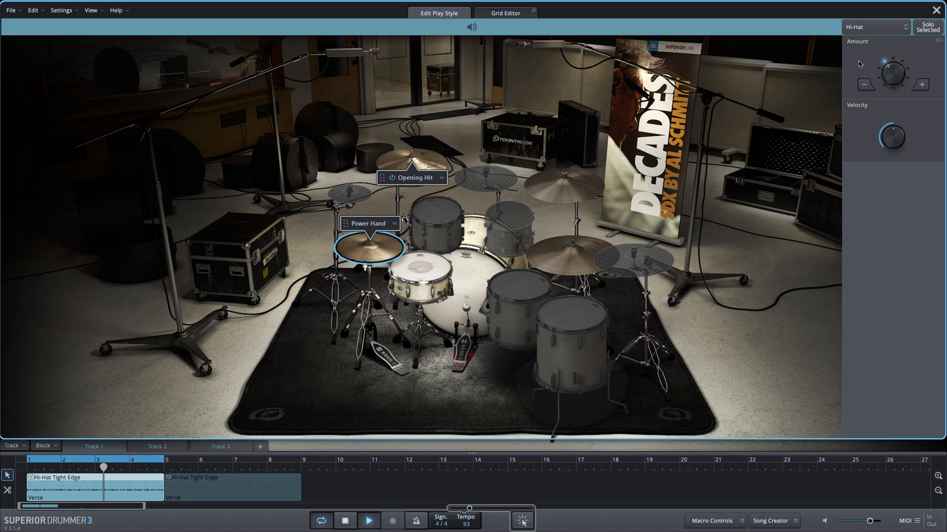
pyautogui.click(863, 85)
pyautogui.click(864, 86)
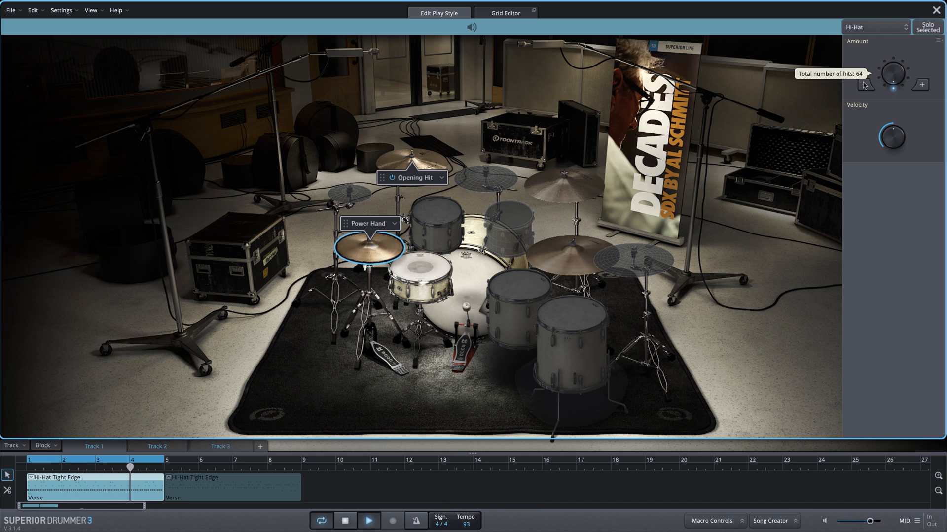
pyautogui.click(864, 85)
pyautogui.click(864, 85)
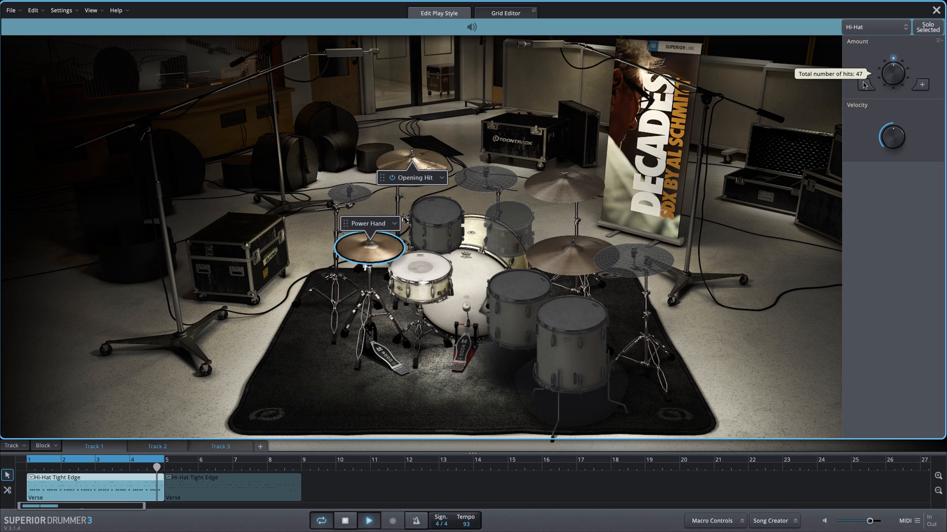
pyautogui.click(864, 85)
pyautogui.click(864, 85)
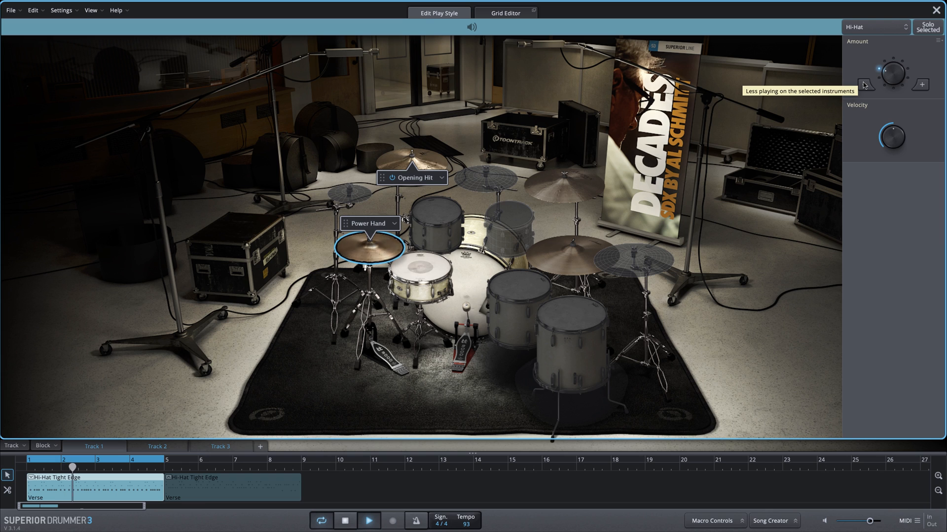
pyautogui.click(864, 86)
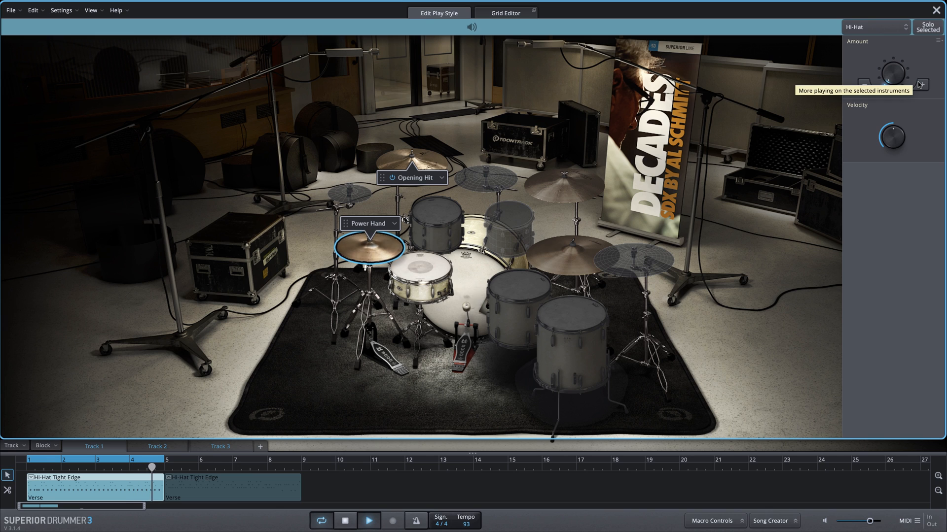
pyautogui.press('space')
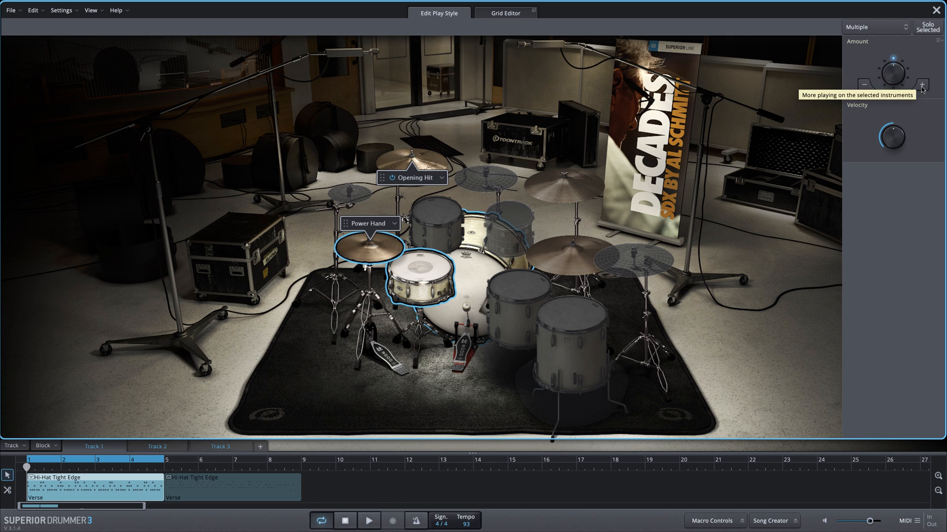
# - Raise the shared Amount of the selected kick, snare and hi-hat by three increments while the loop plays
pyautogui.press('space')
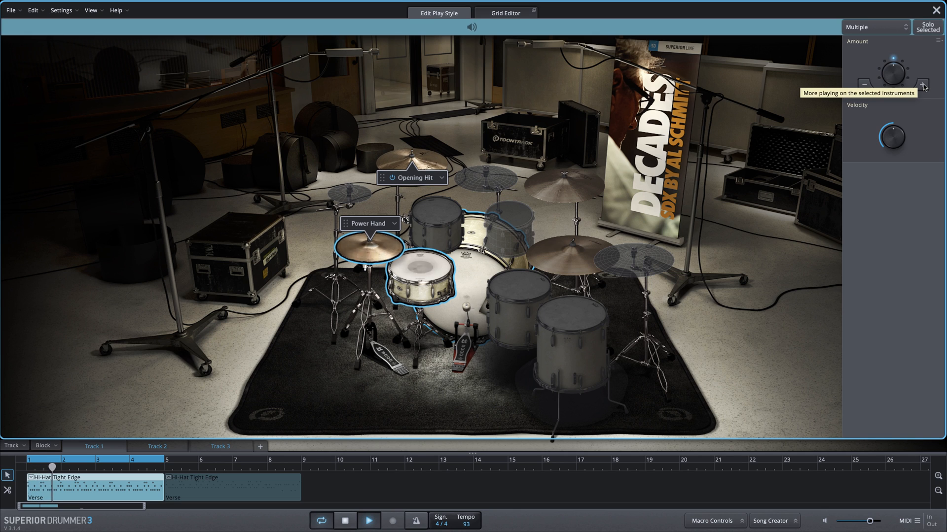
pyautogui.click(923, 85)
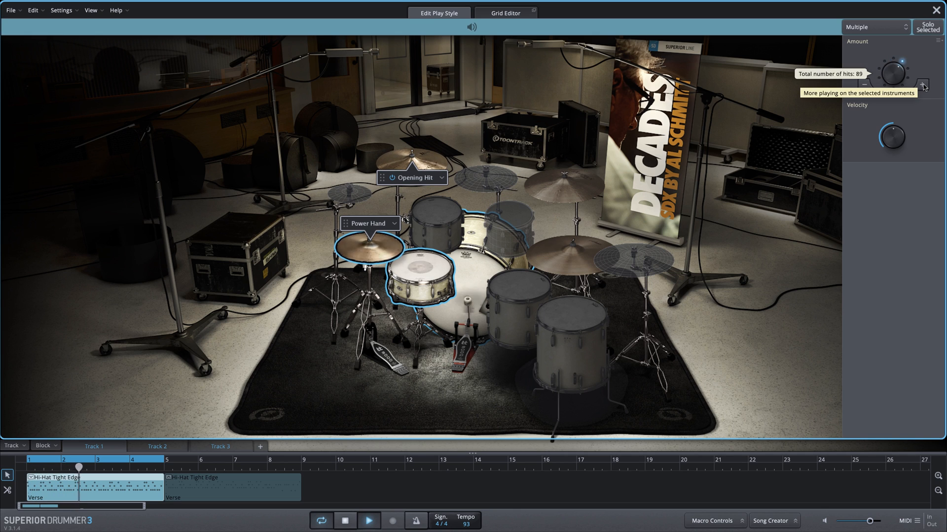
pyautogui.click(922, 84)
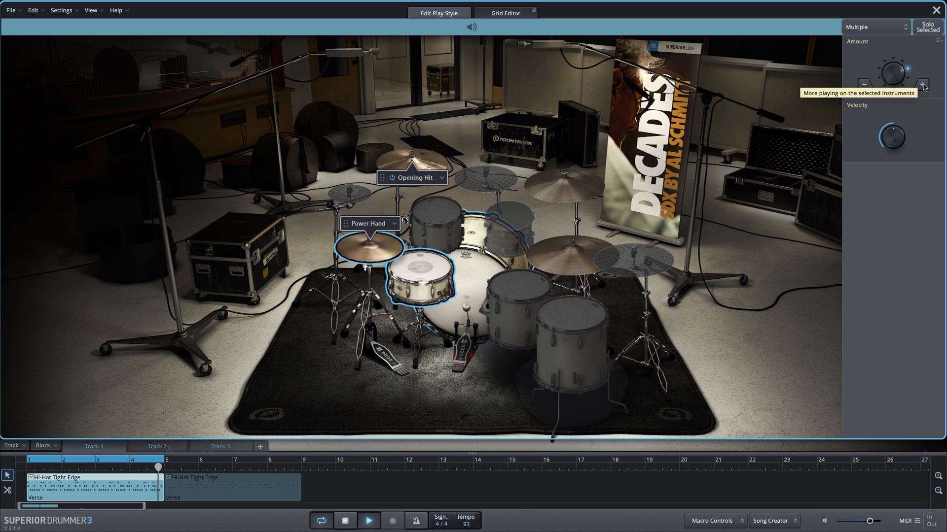
pyautogui.click(923, 86)
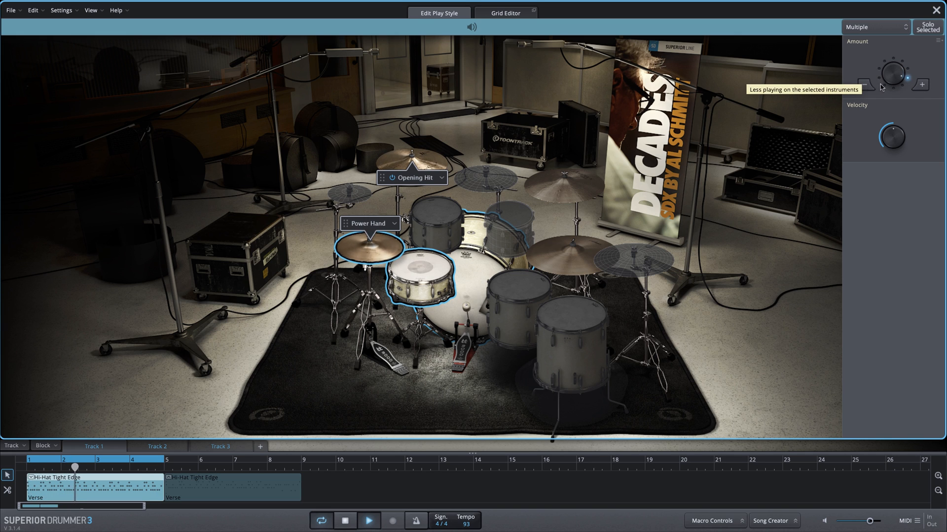
# - Raise the shared Amount of the selected kick, snare and hi-hat by six more increments while the loop plays
pyautogui.click(922, 86)
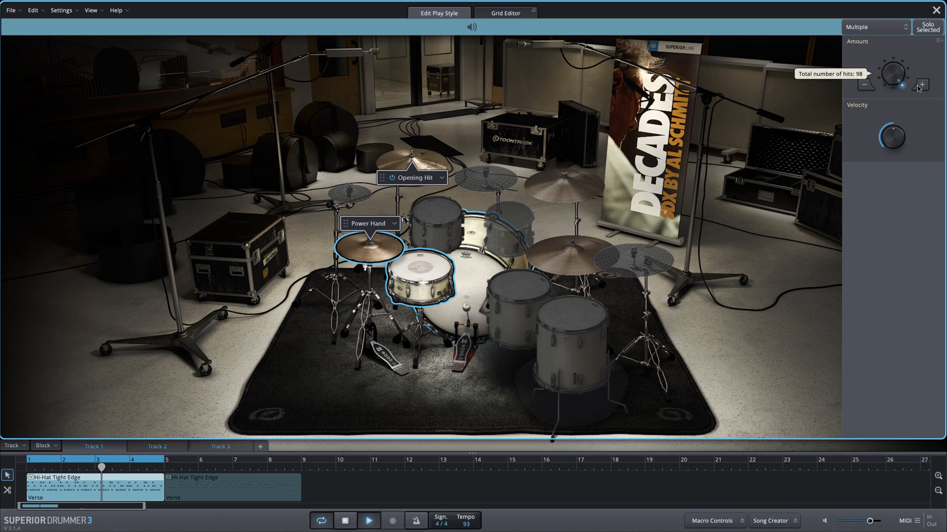
pyautogui.click(918, 88)
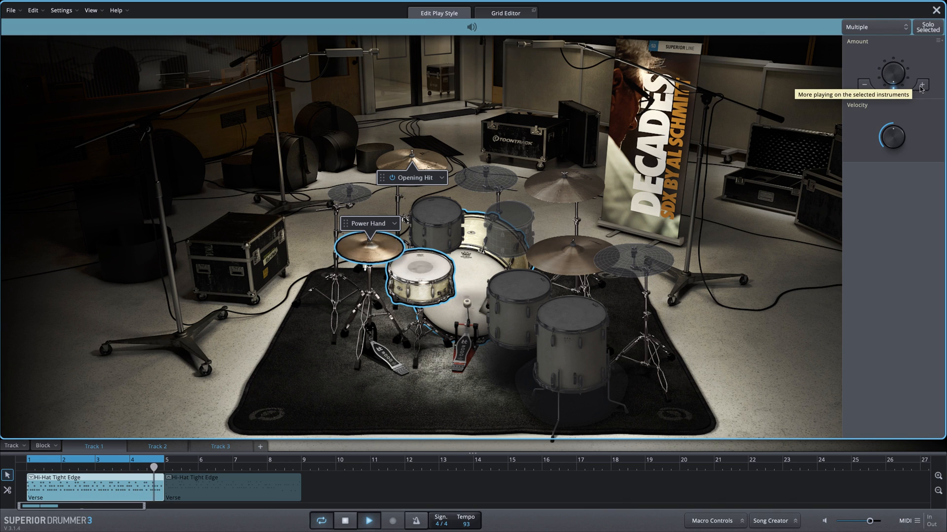
pyautogui.click(921, 87)
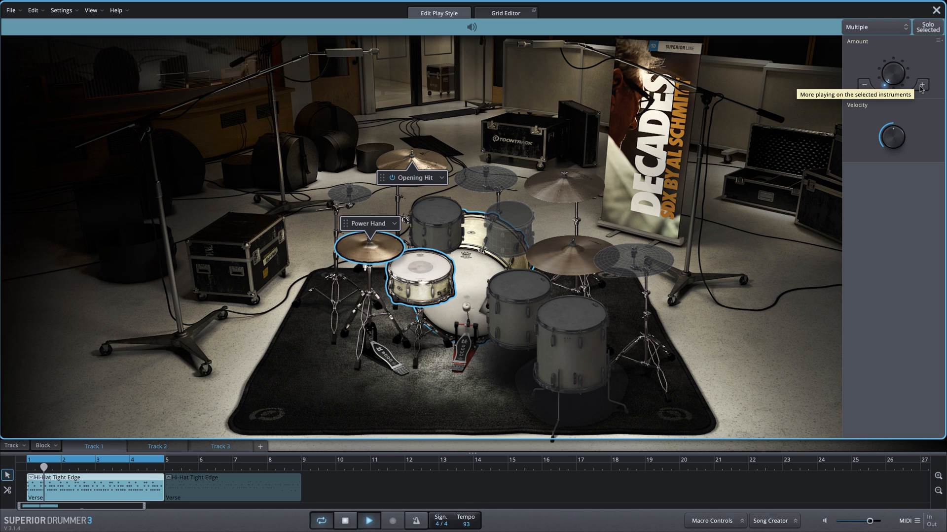
pyautogui.click(920, 86)
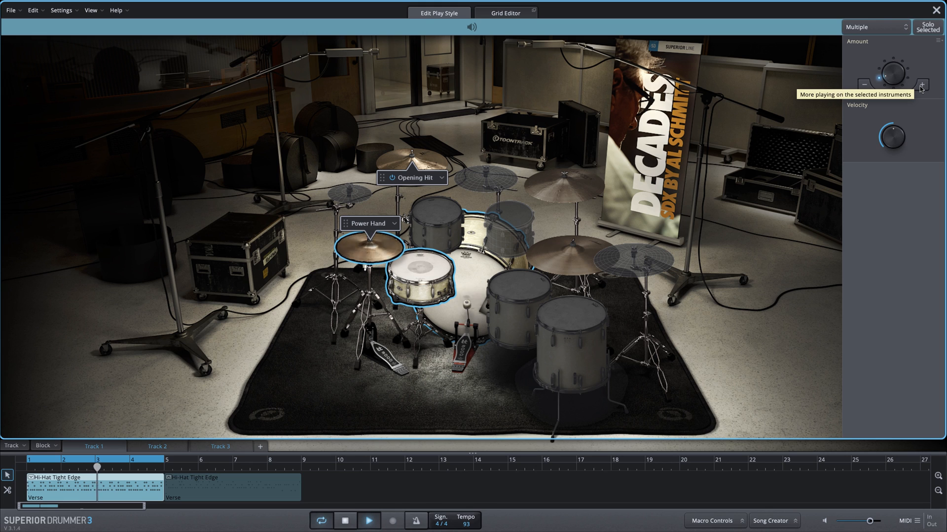
pyautogui.click(919, 87)
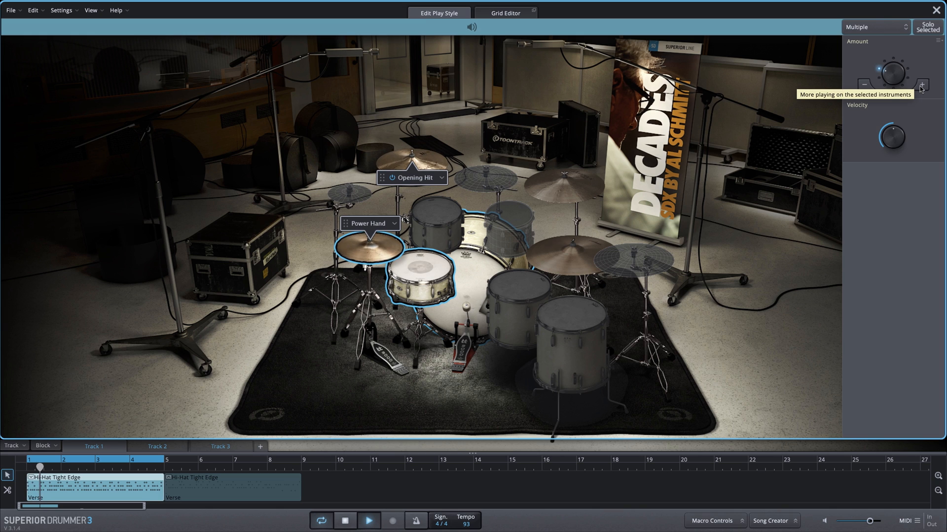
pyautogui.click(920, 86)
# - Lower the selected instruments' shared Amount in stages to a much sparser groove while listening, and stop playback
pyautogui.click(865, 87)
pyautogui.click(865, 86)
pyautogui.click(865, 87)
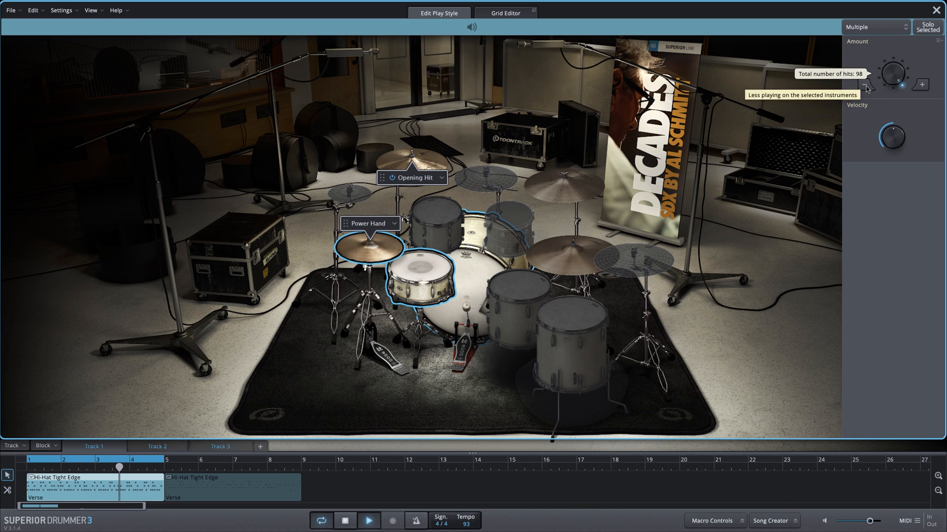
pyautogui.click(865, 86)
pyautogui.click(866, 87)
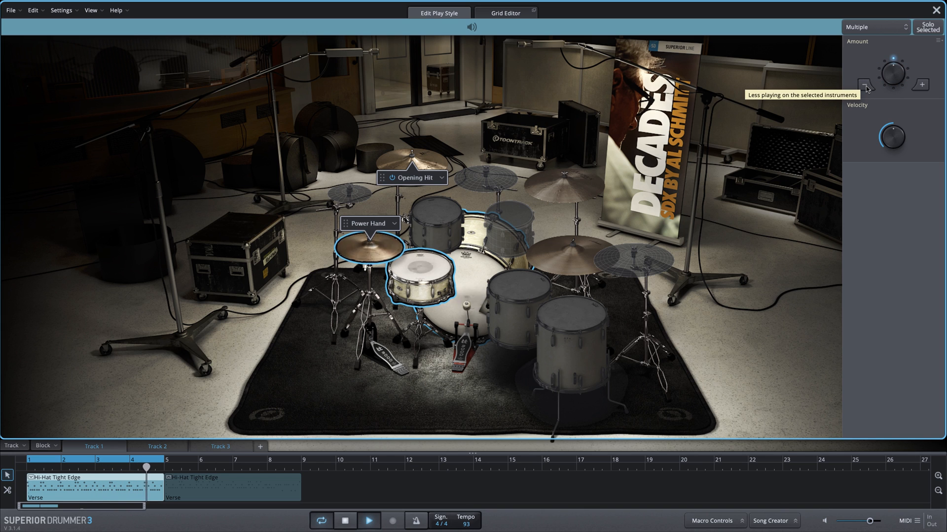
pyautogui.click(865, 87)
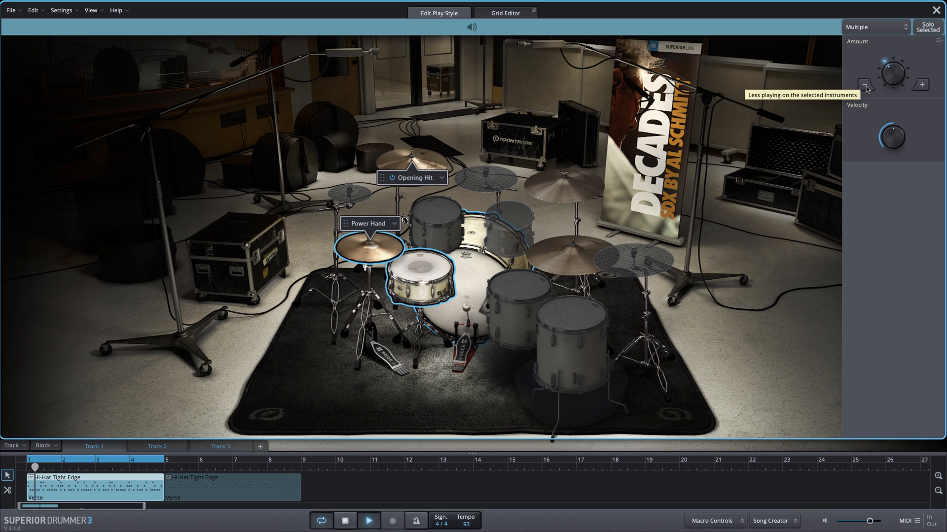
pyautogui.click(866, 86)
pyautogui.click(865, 87)
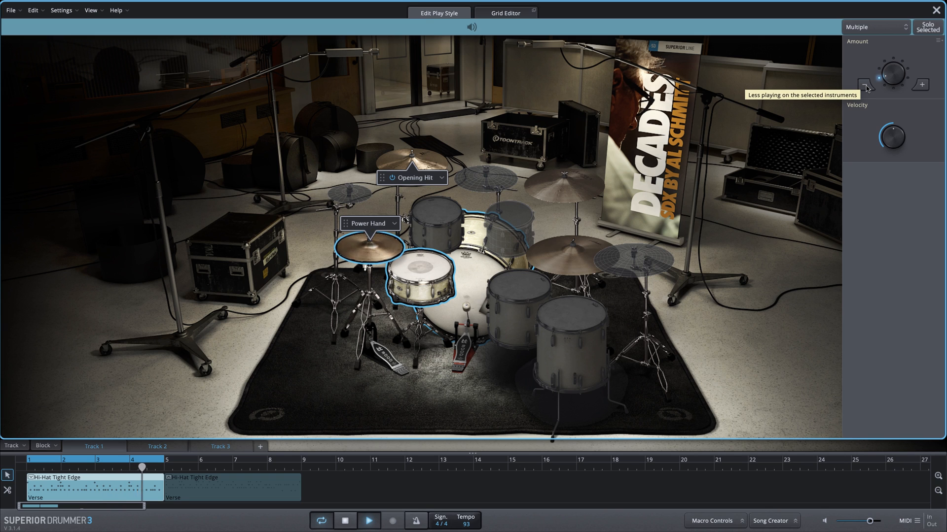
pyautogui.press('space')
# - Raise the three selected instruments' shared Amount to a very busy level while stopped, and audition the groove
pyautogui.click(922, 86)
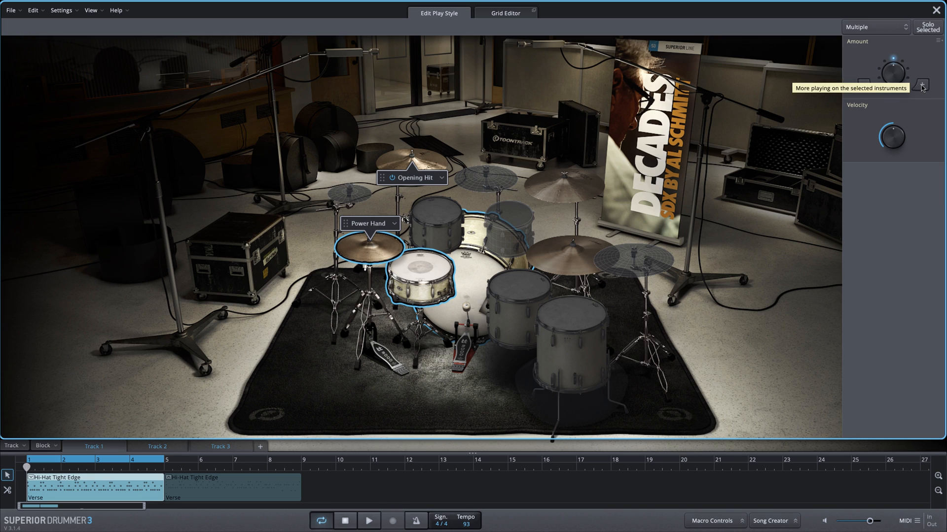
pyautogui.click(921, 87)
pyautogui.click(921, 86)
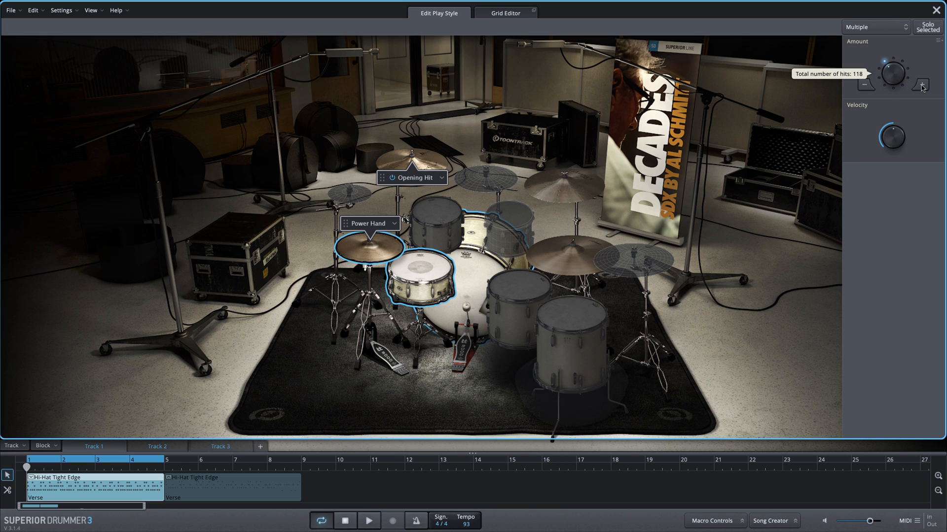
pyautogui.press('space')
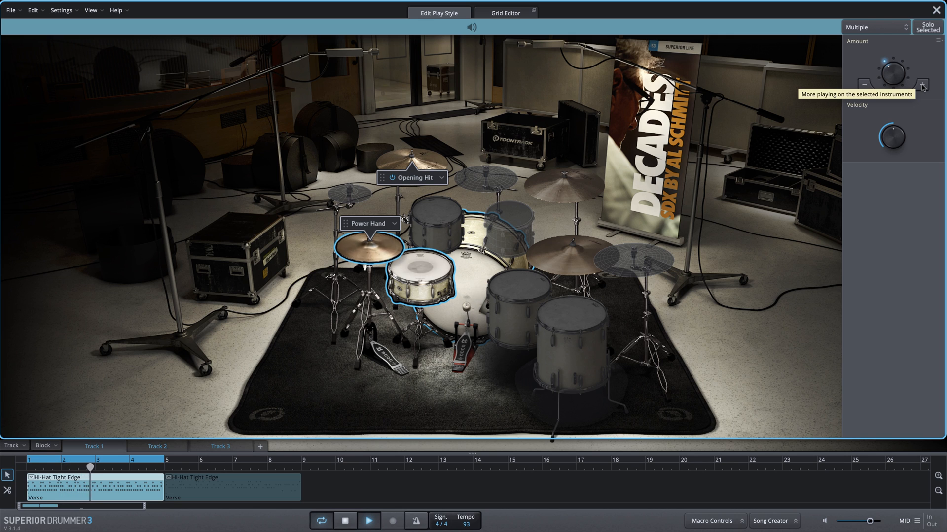
pyautogui.press('space')
# - Select only the snare, reduce its Amount by one increment during playback, and stop the loop
pyautogui.click(406, 274)
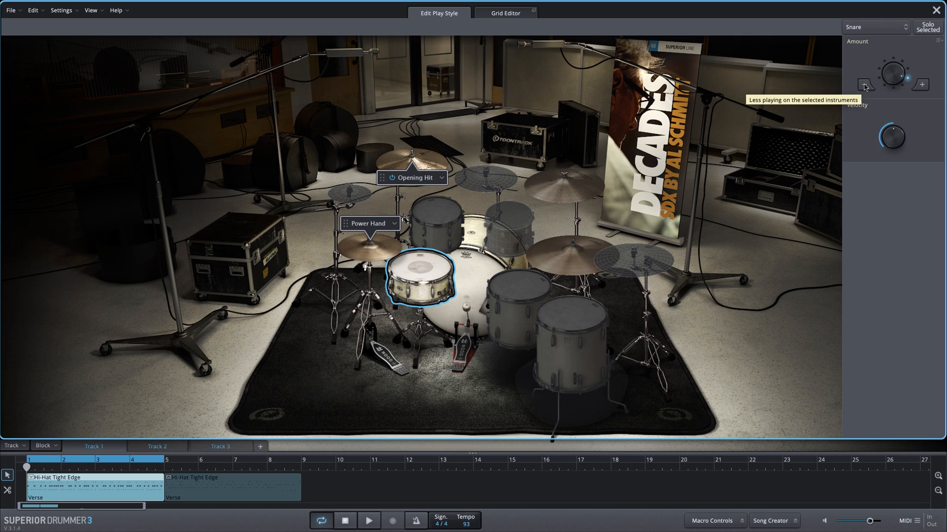
pyautogui.press('space')
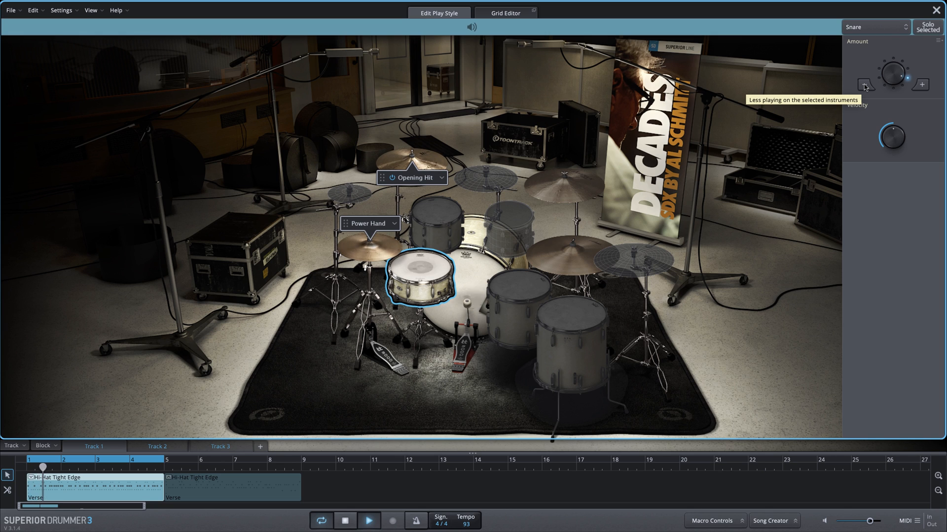
pyautogui.click(864, 86)
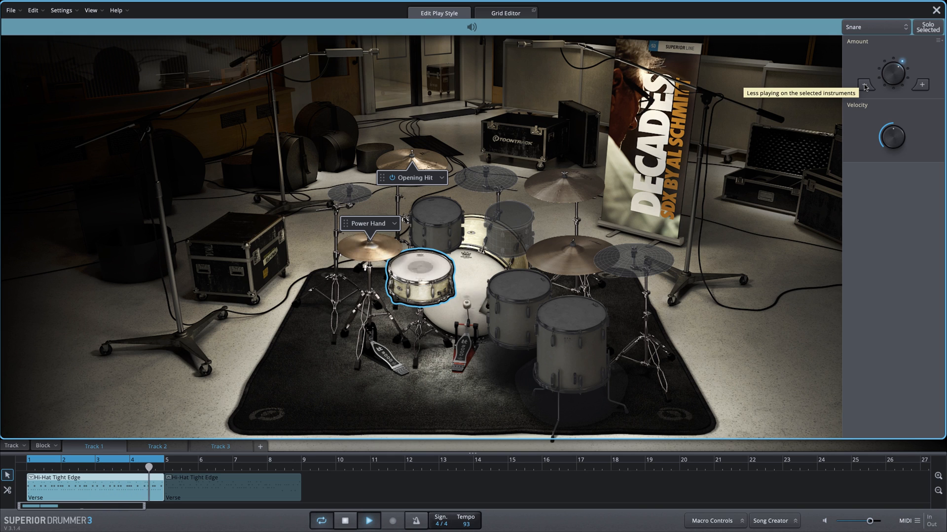
pyautogui.press('space')
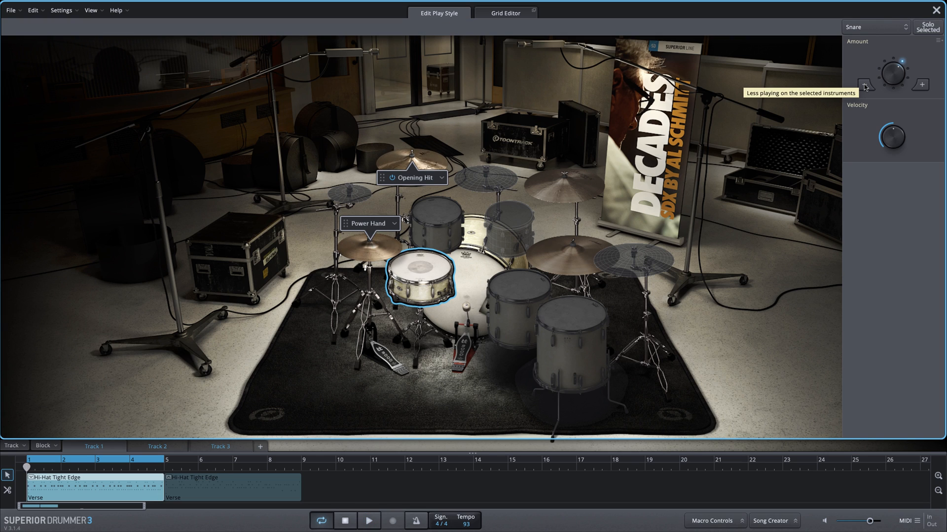